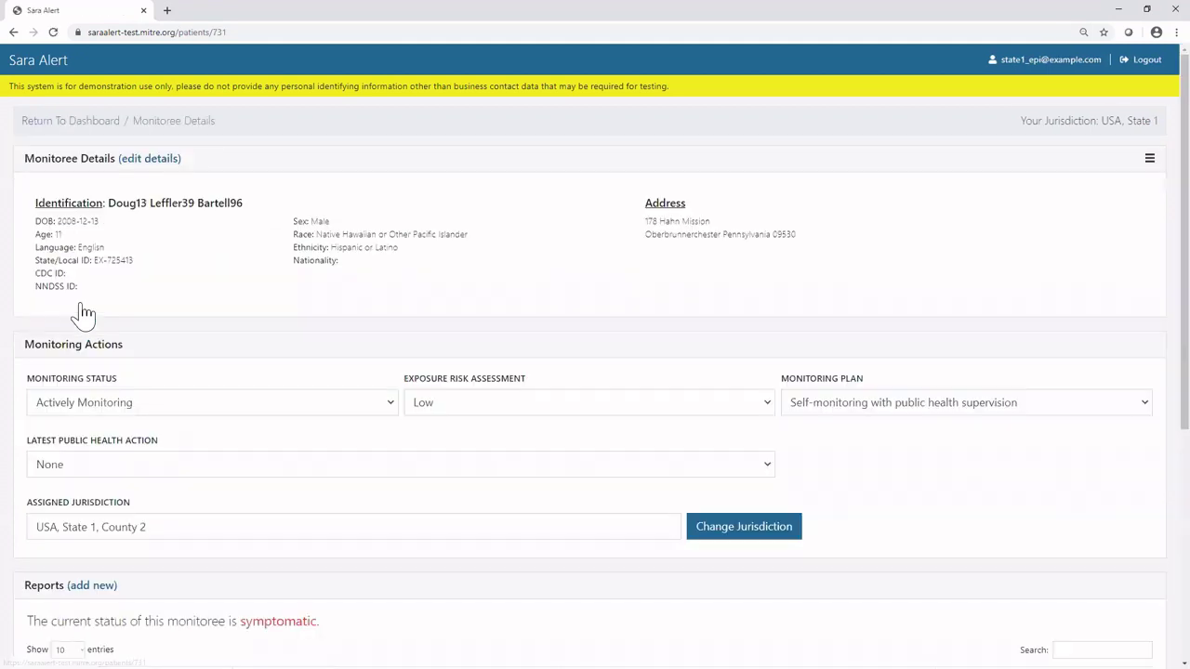
# Mark all of the symptomatic monitoree's reports as reviewed, giving "Data Entry Error" as the reasoning.
pyautogui.scroll(-3, 80, 313)
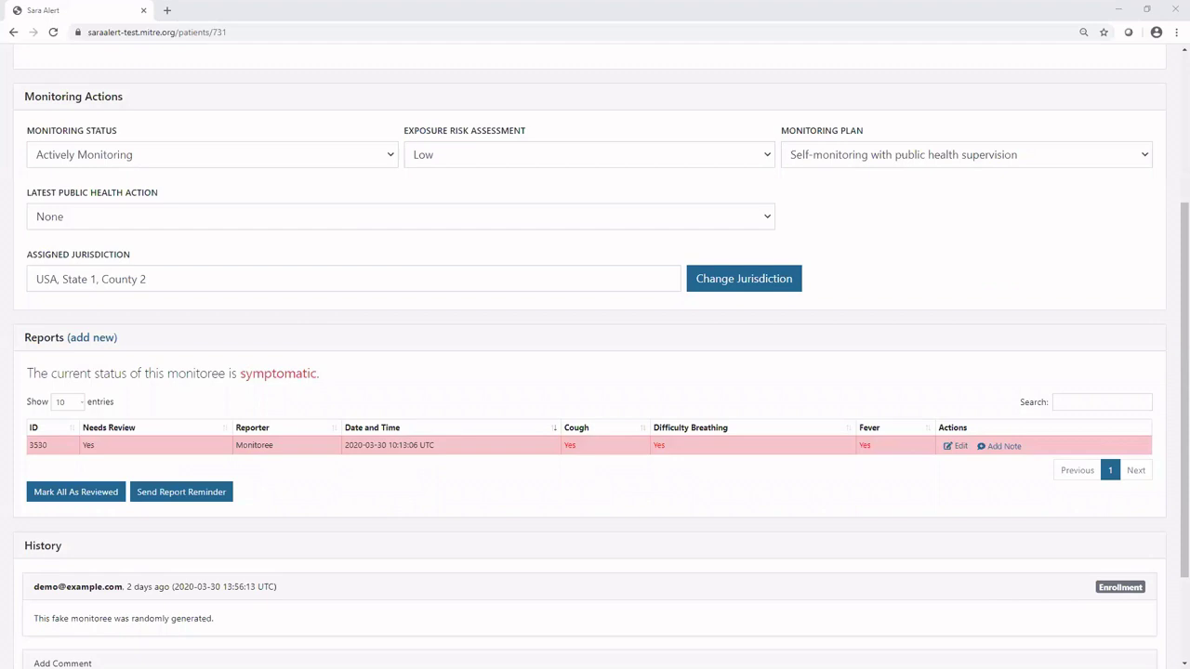
pyautogui.click(98, 502)
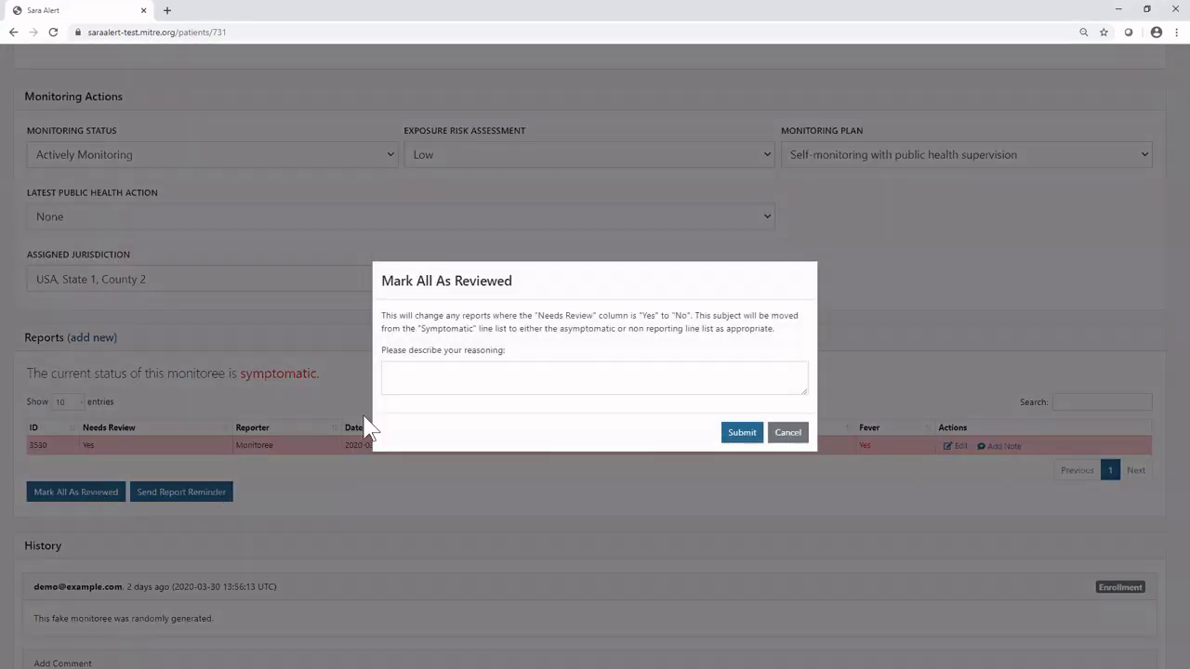
pyautogui.click(419, 378)
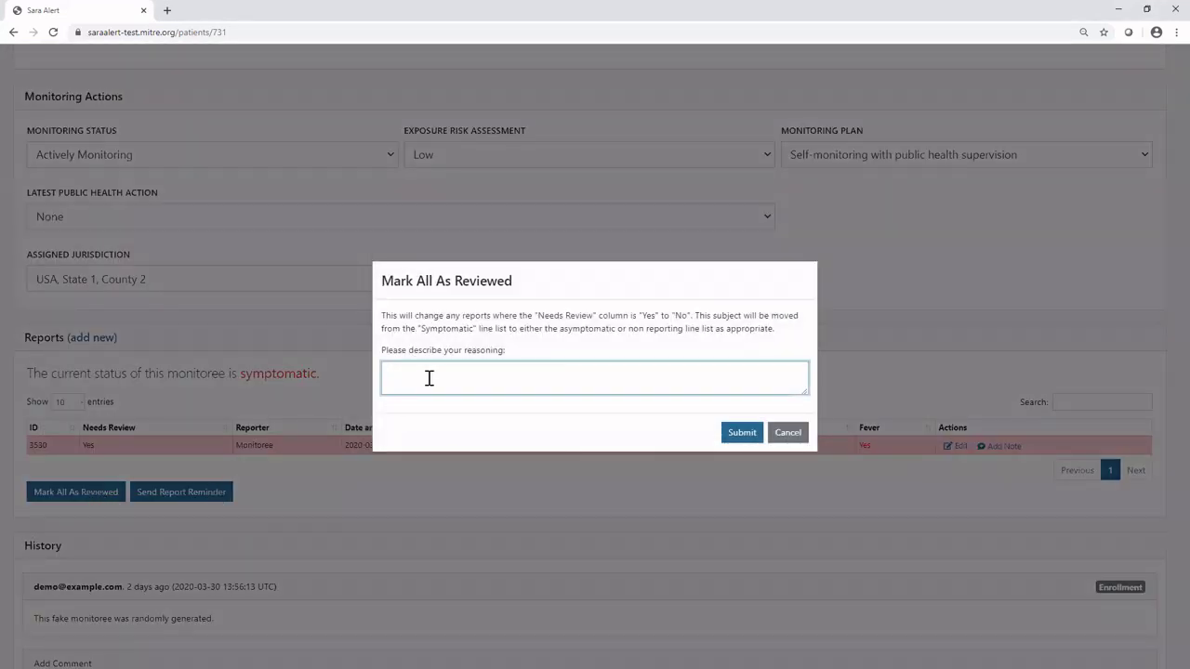
pyautogui.write('Data Entry Error')
pyautogui.click(746, 440)
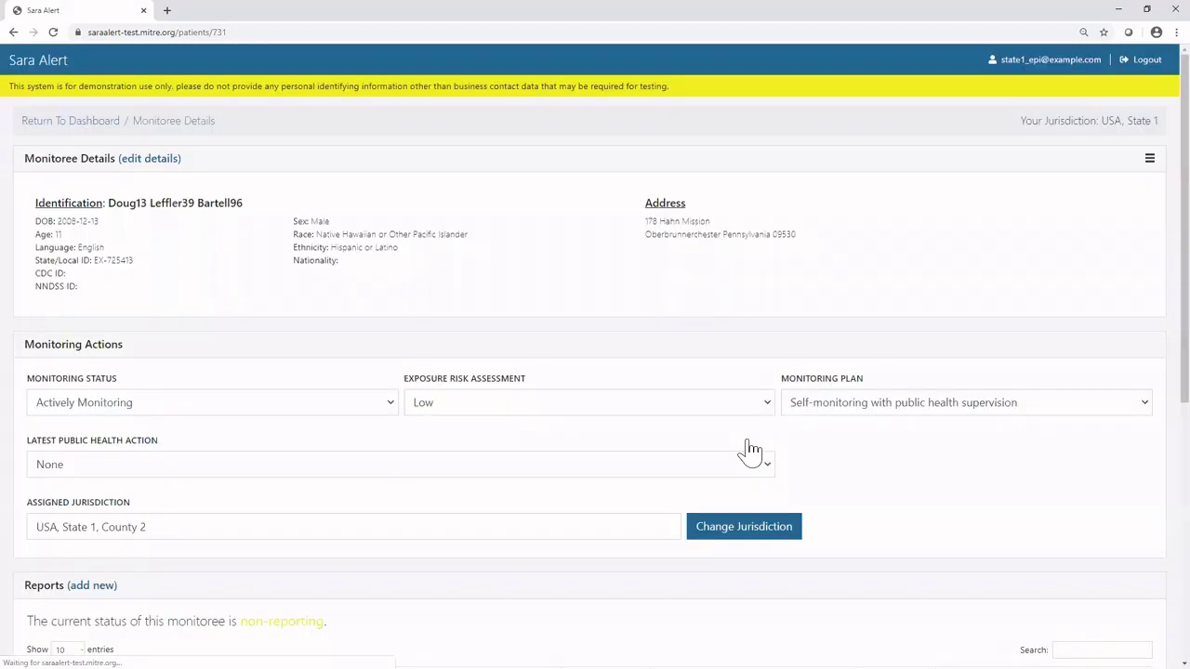
pyautogui.scroll(-1, 709, 450)
pyautogui.scroll(-3, 709, 451)
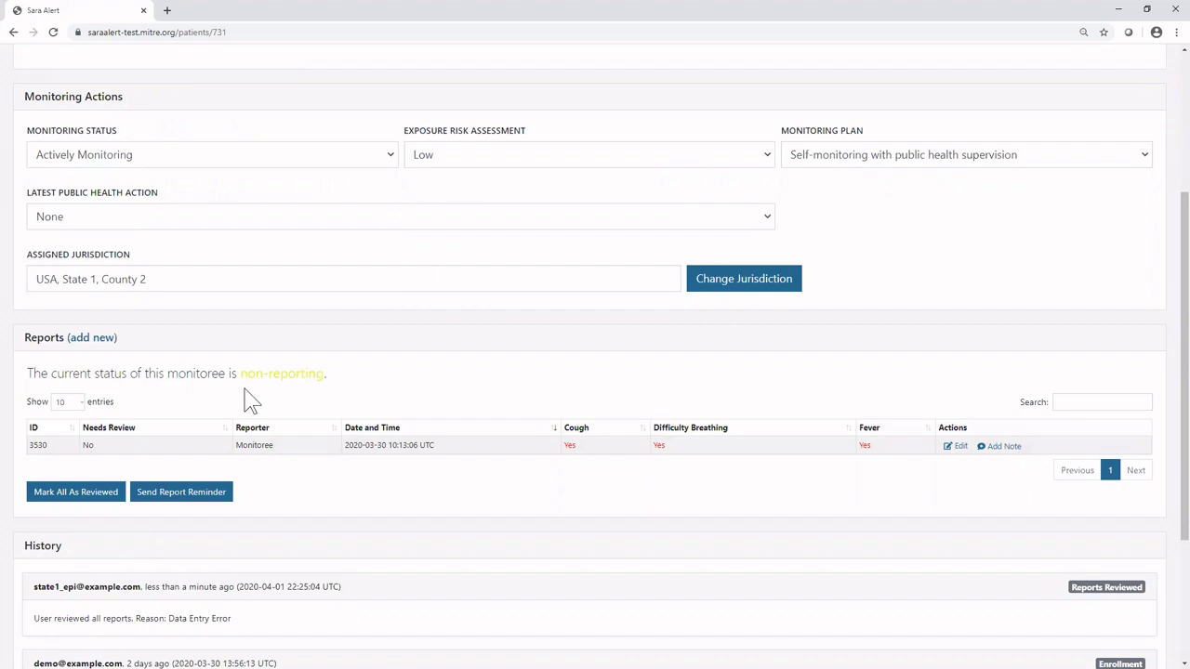
pyautogui.scroll(-3, 247, 399)
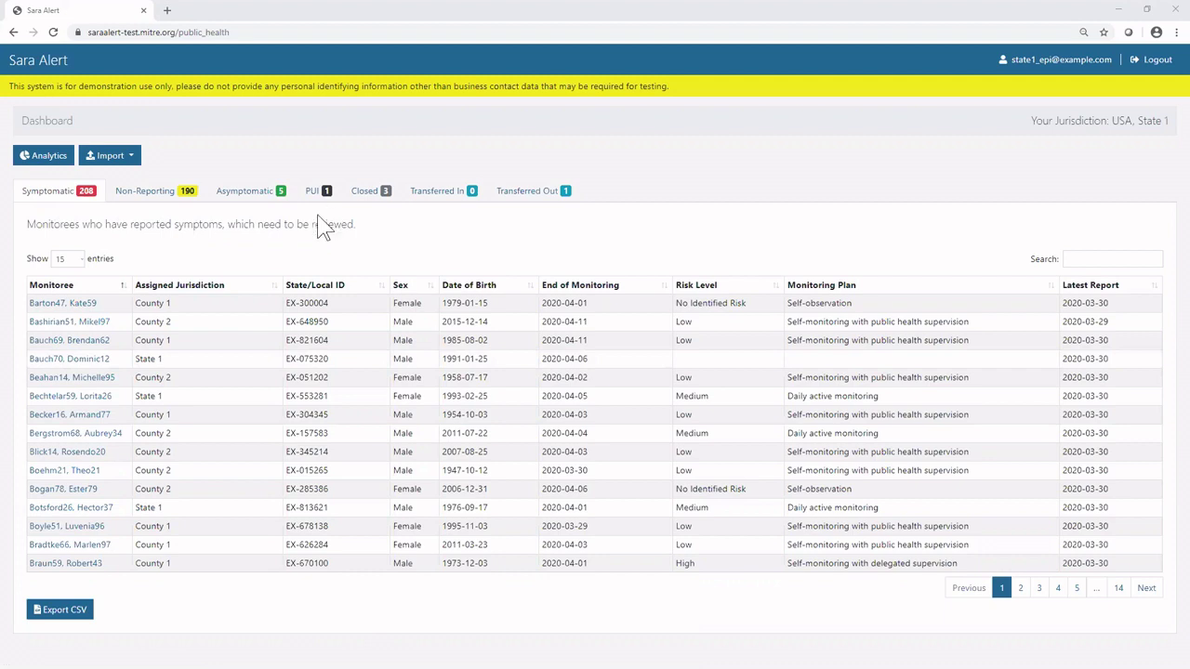
# Set the first symptomatic monitoree's latest public health action to Referral for Public Health Test, with the details "Will be sent to state lab".
pyautogui.click(82, 307)
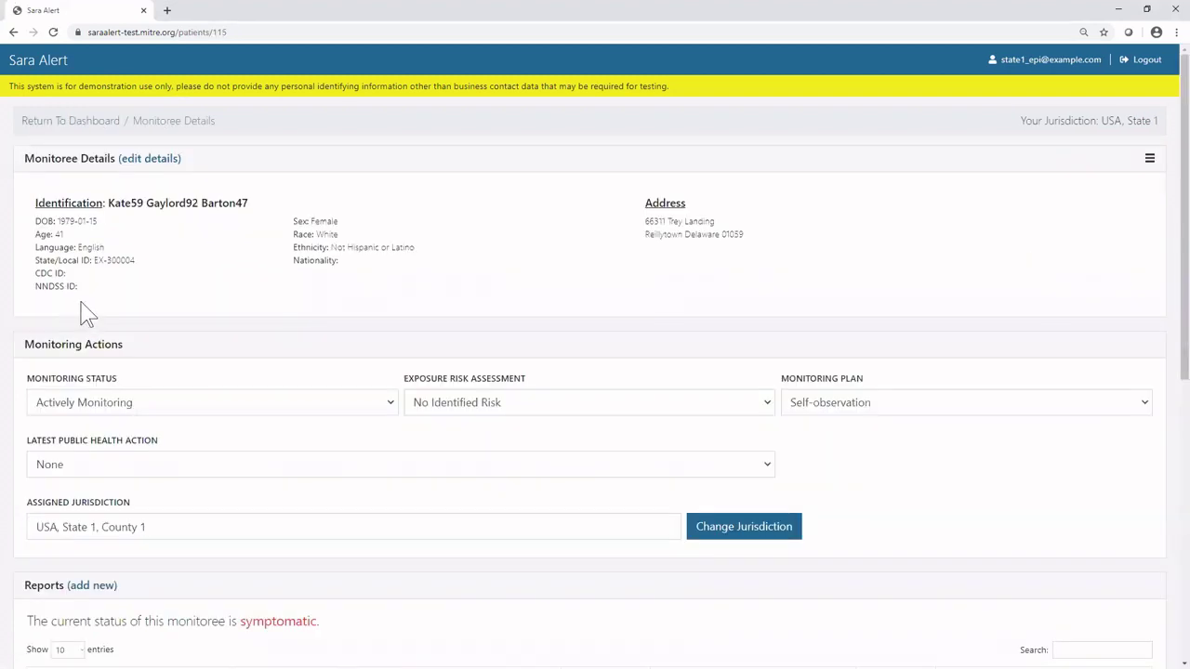
pyautogui.scroll(-1, 84, 314)
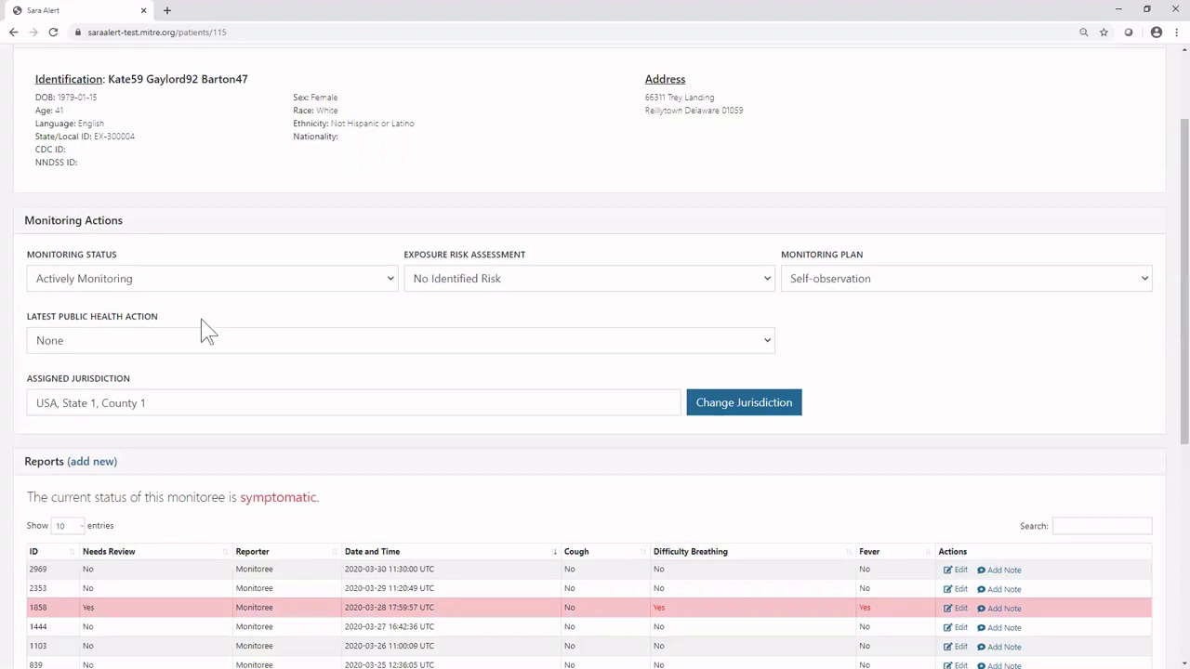
pyautogui.click(249, 340)
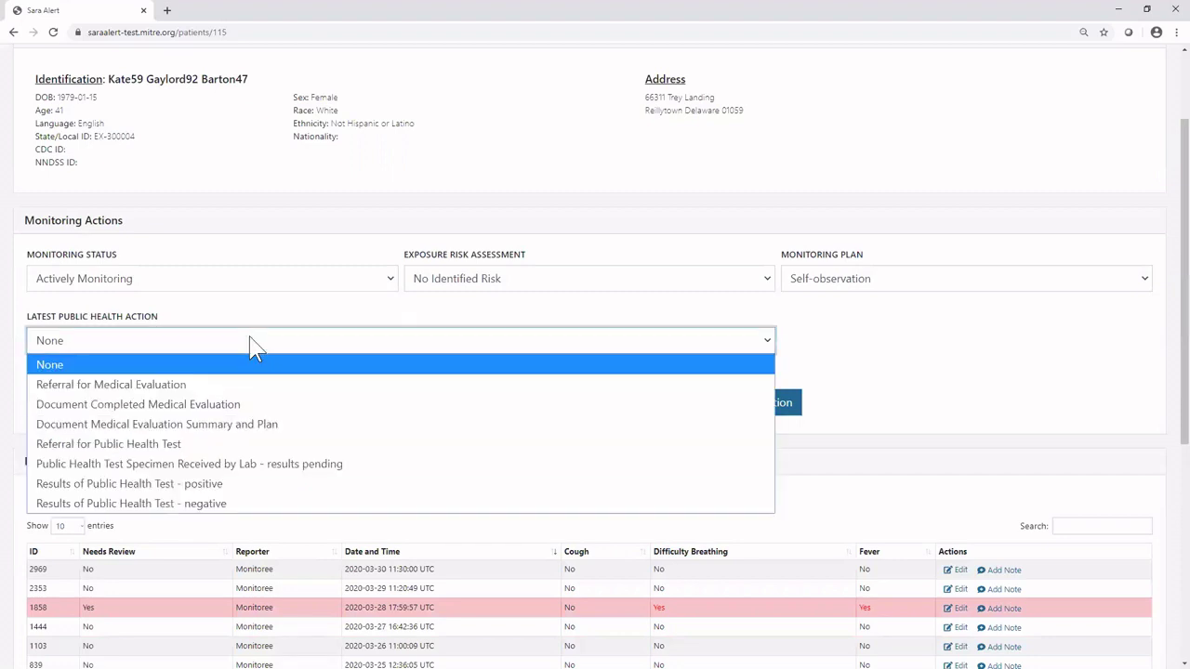
pyautogui.click(206, 446)
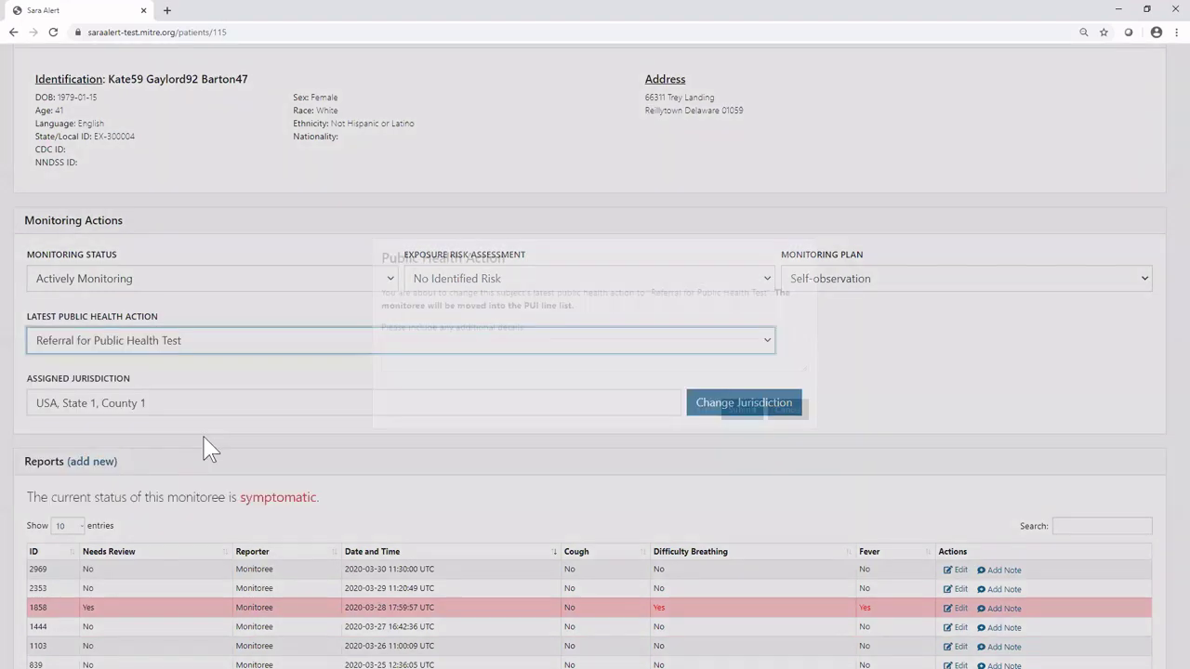
pyautogui.click(436, 393)
pyautogui.write('Wi')
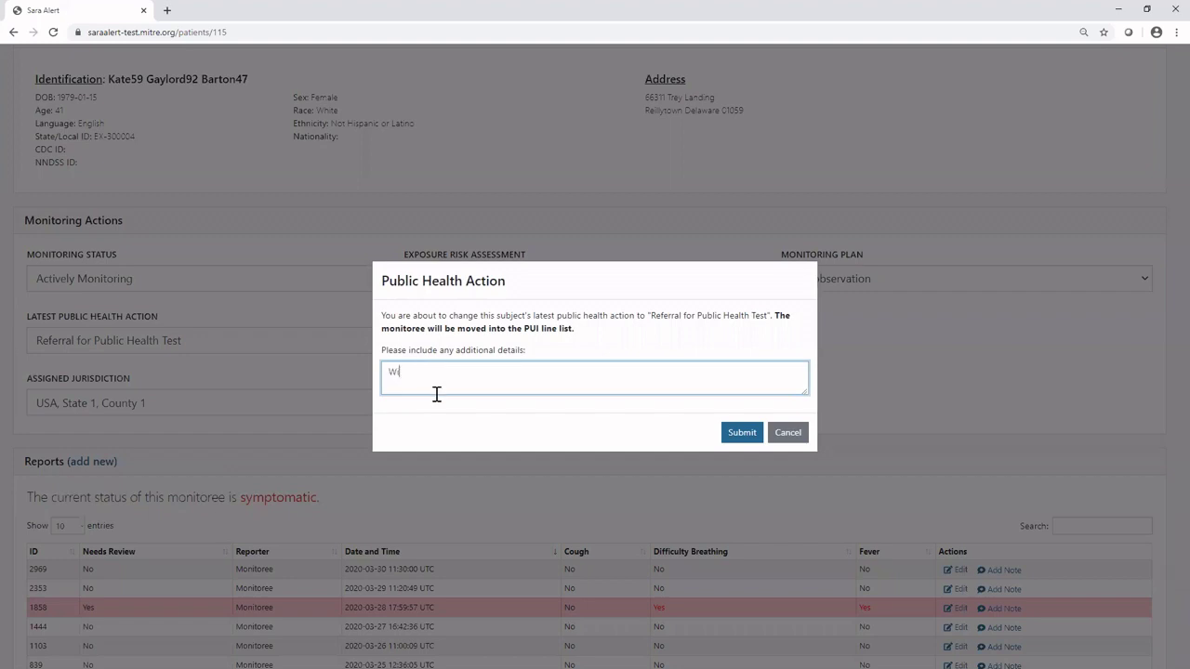
pyautogui.write('ll be sent to state lab')
pyautogui.click(743, 435)
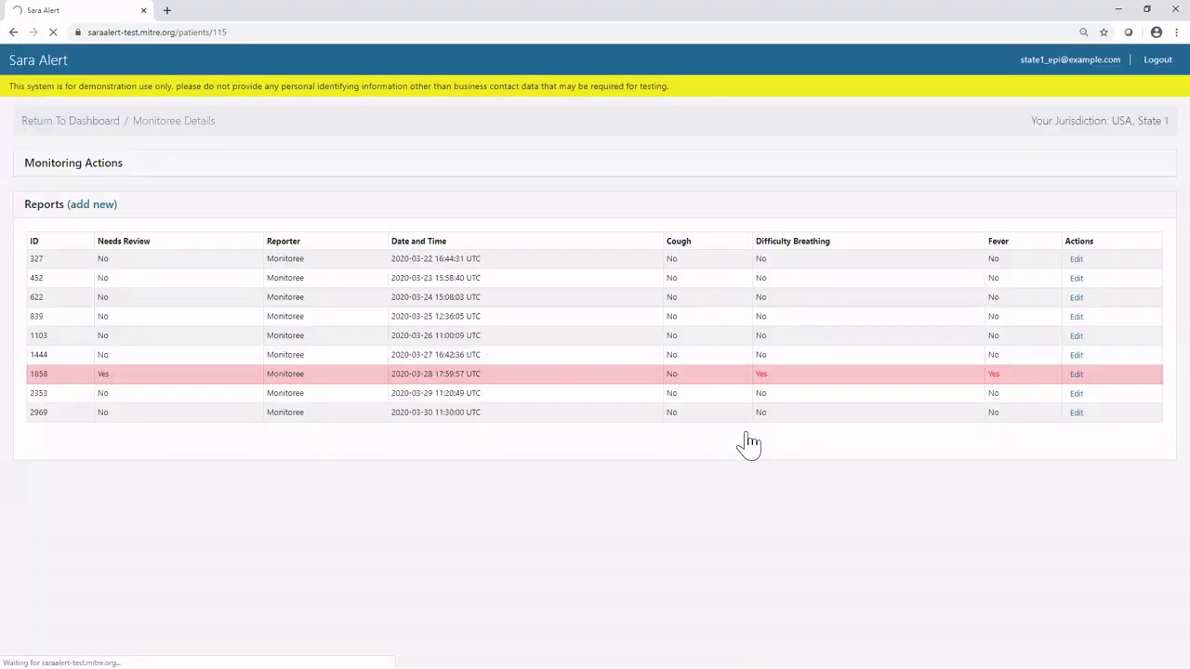
pyautogui.scroll(-1, 212, 434)
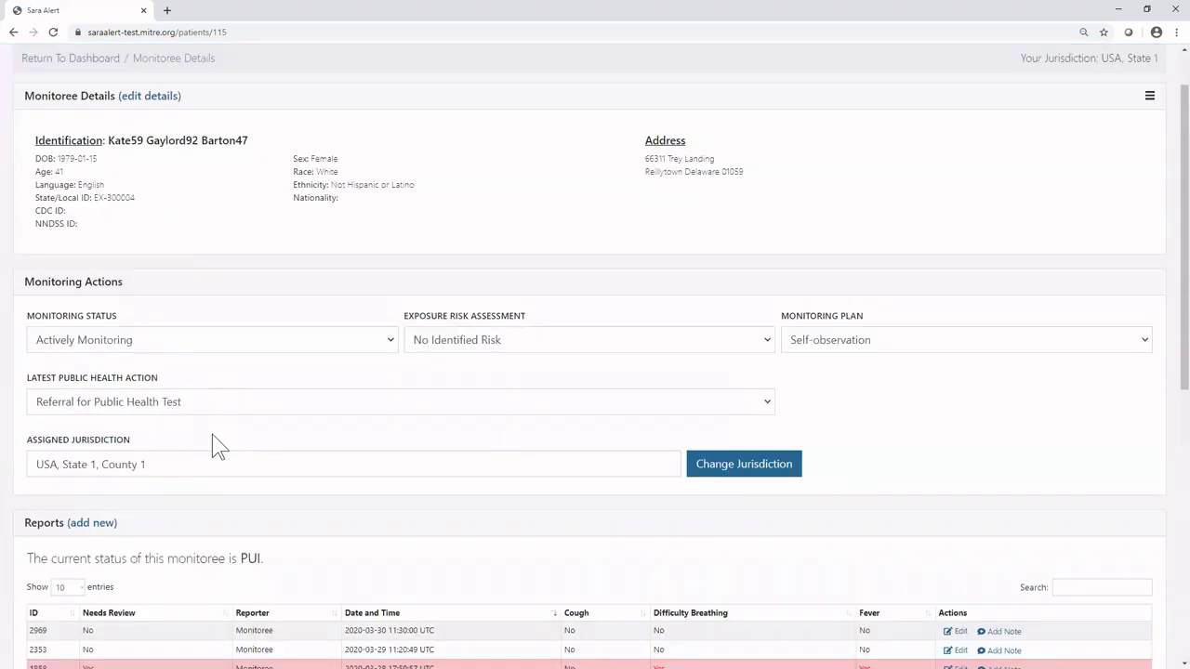
pyautogui.scroll(-5, 212, 434)
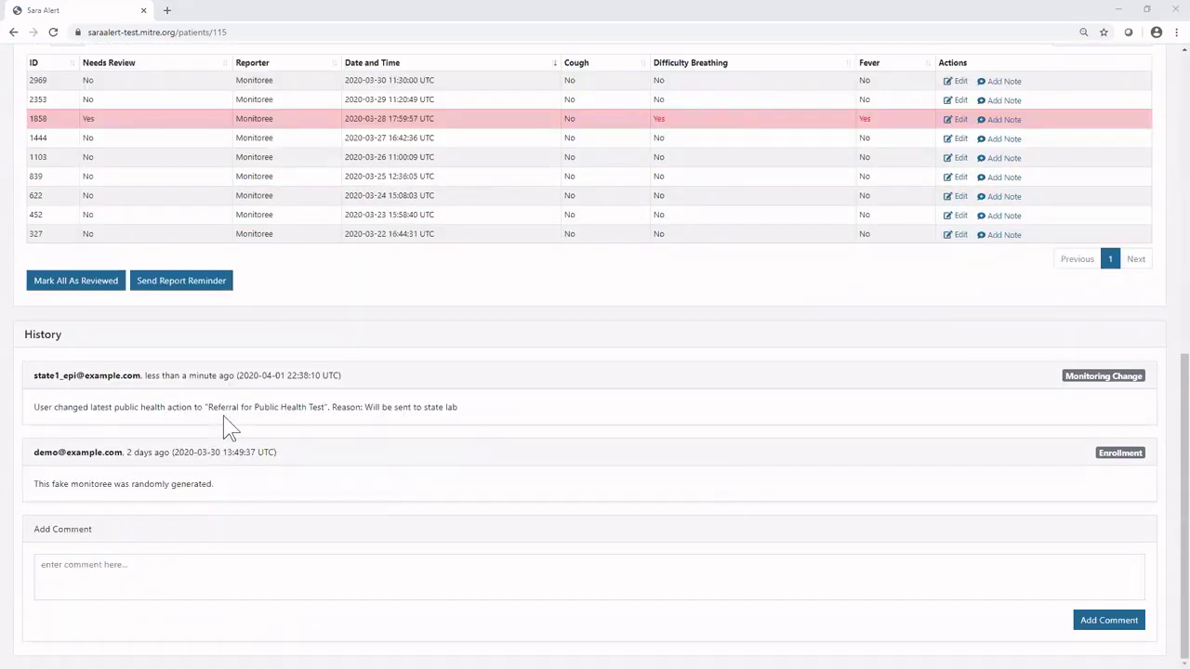
pyautogui.scroll(2, 223, 415)
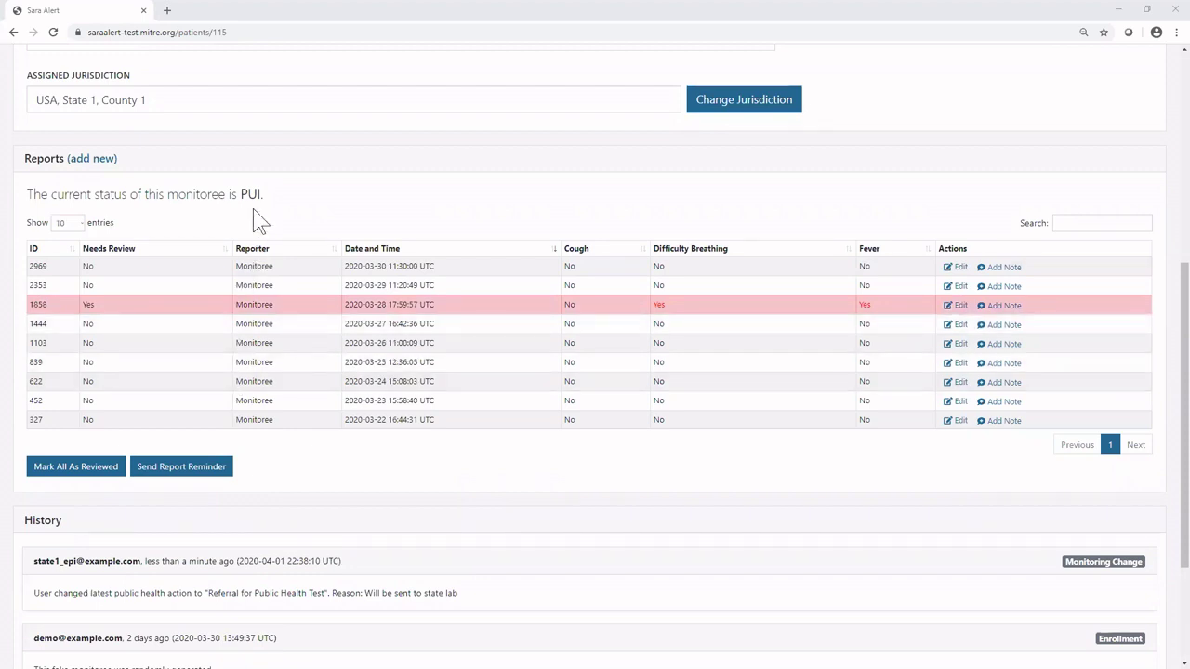
pyautogui.scroll(2, 260, 220)
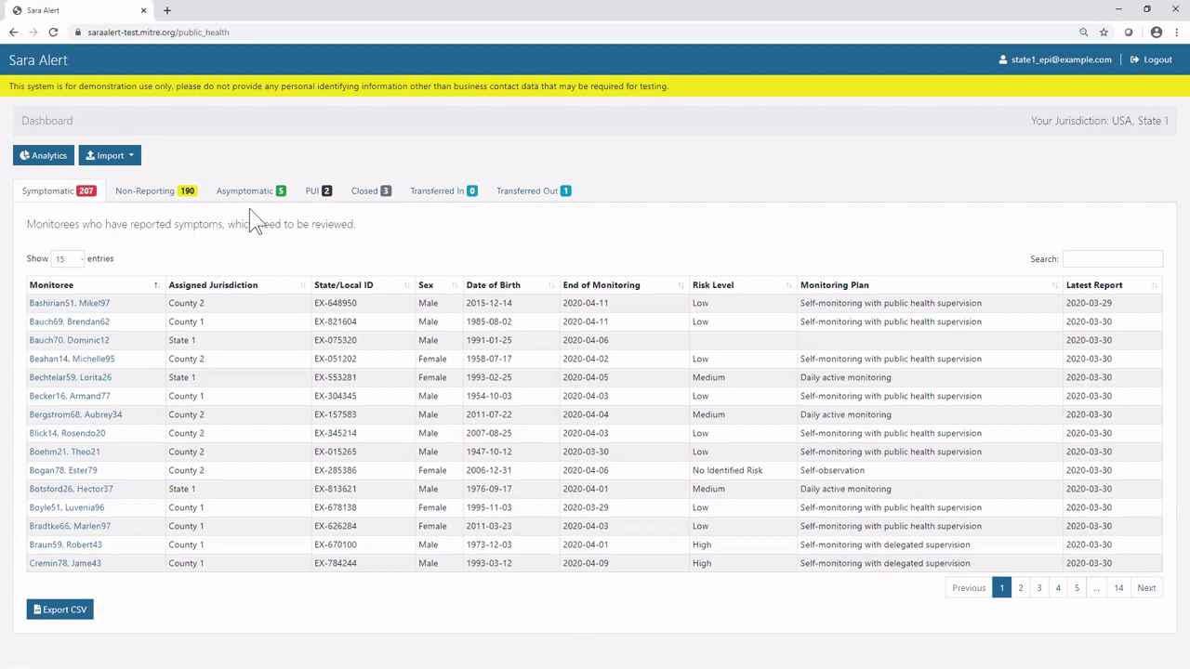
# Review the closures in the Closed line list and open the first monitoree in the Non-Reporting line list.
pyautogui.click(370, 200)
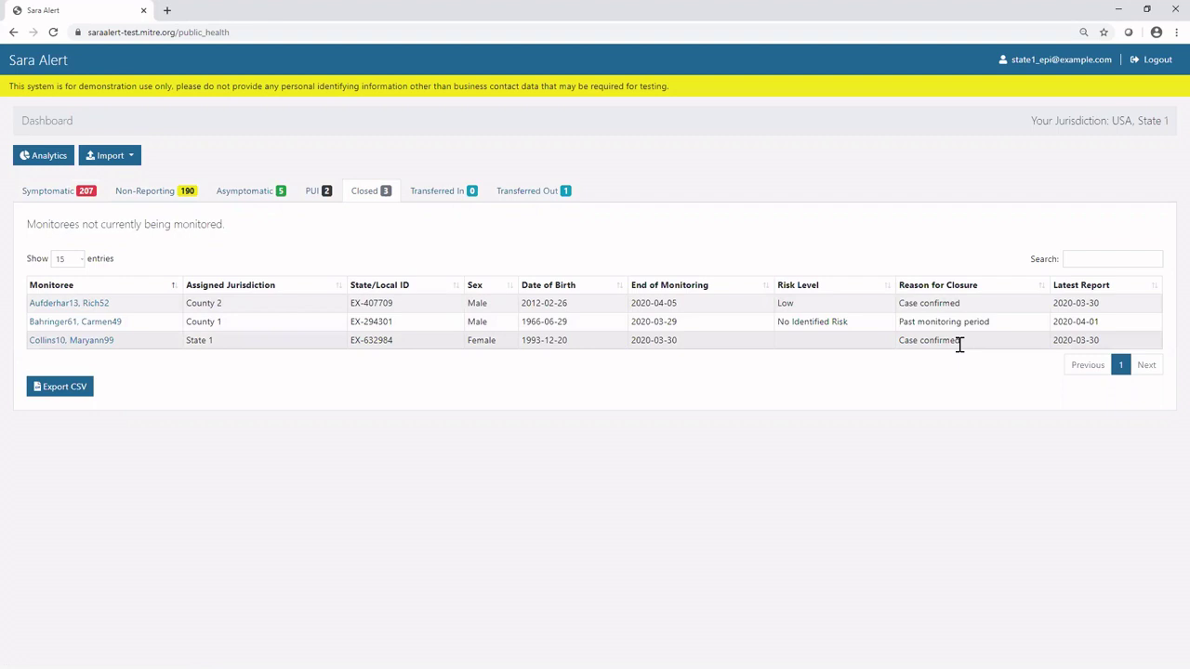
pyautogui.click(154, 193)
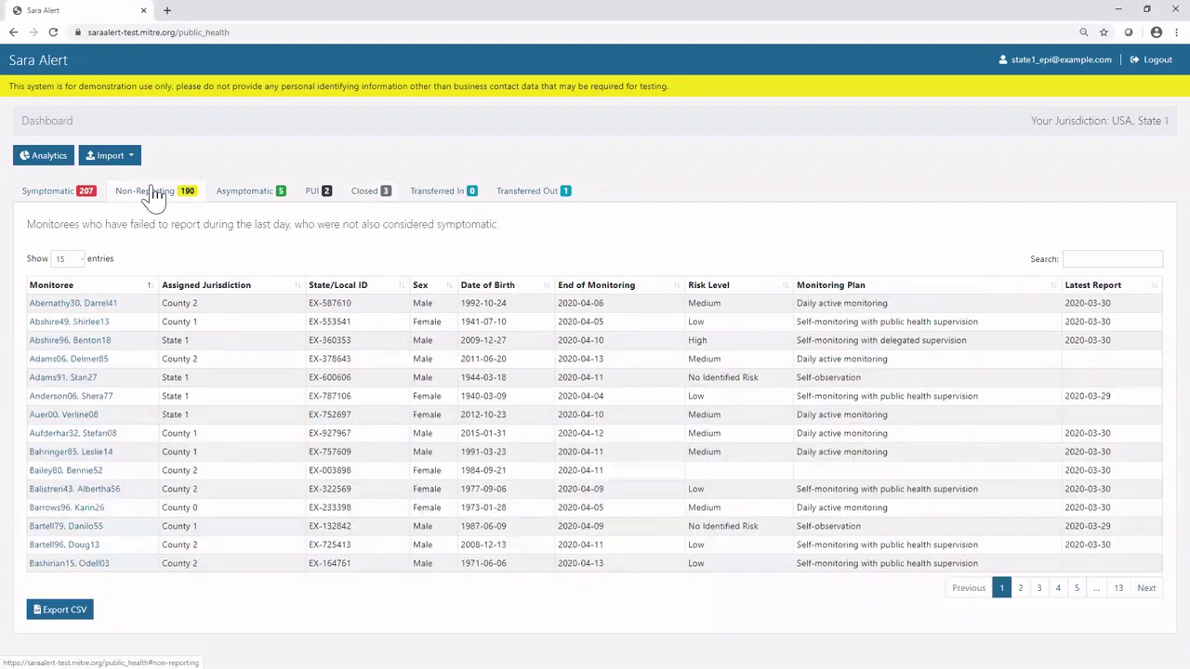
pyautogui.click(77, 312)
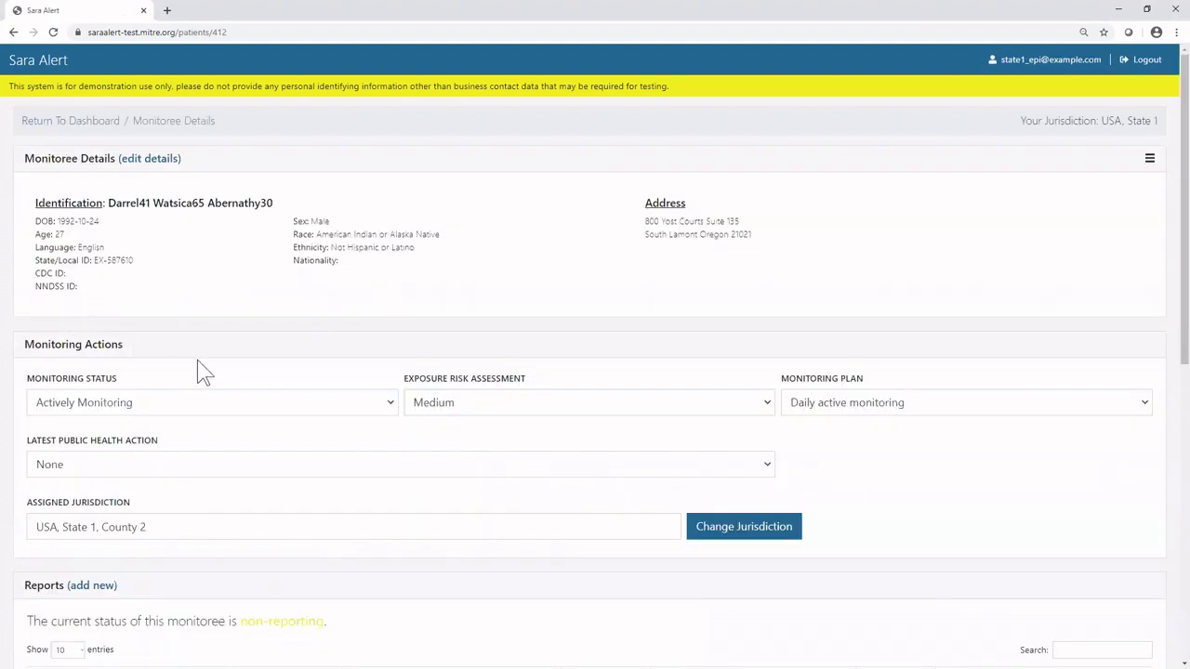
# Set the monitoring status to Not Monitoring, with reason "Lost to follow-up (contact never established)" and details "Left voicemails and sent letter".
pyautogui.click(228, 407)
pyautogui.click(207, 446)
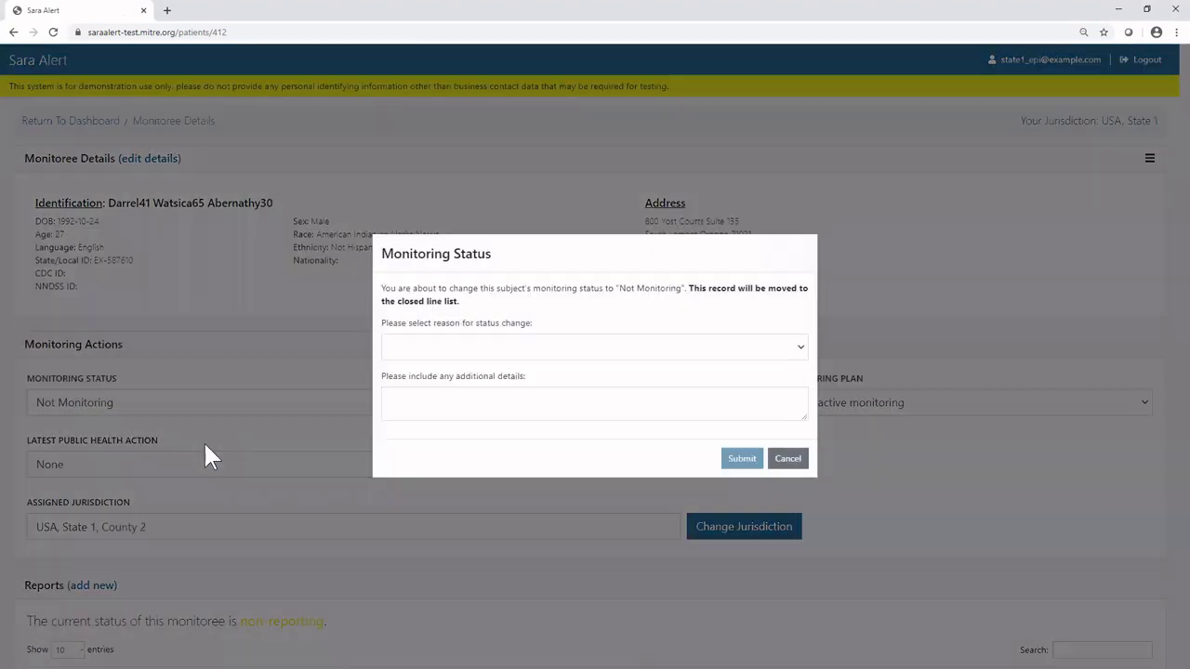
pyautogui.click(413, 355)
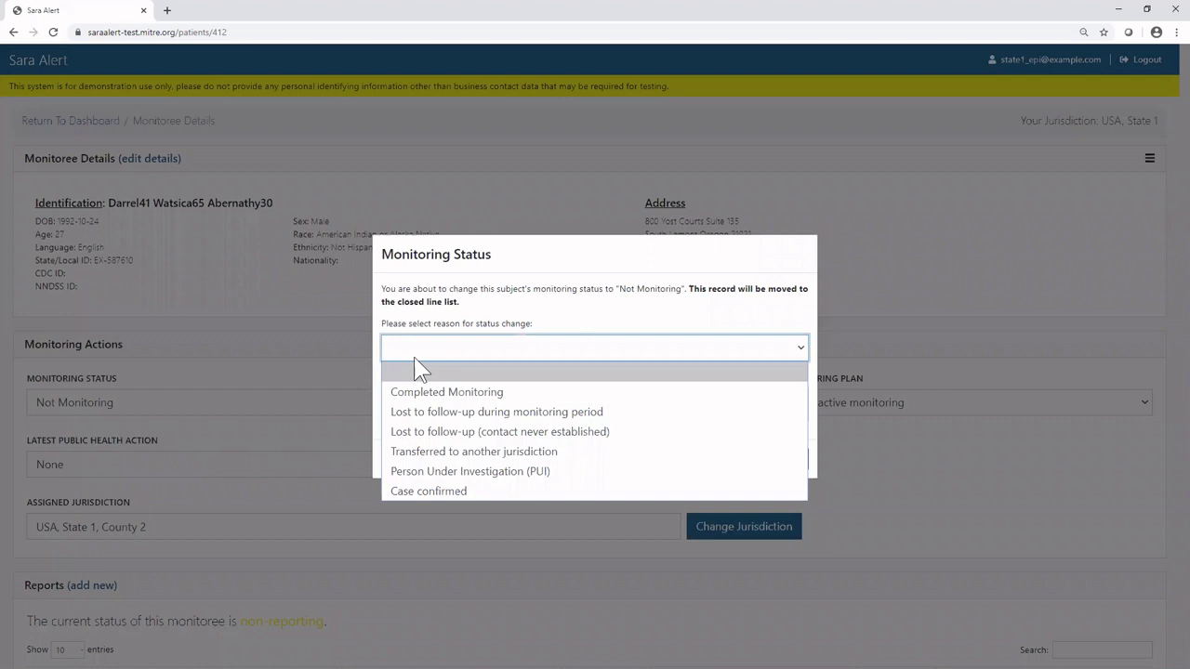
pyautogui.click(435, 431)
pyautogui.click(441, 409)
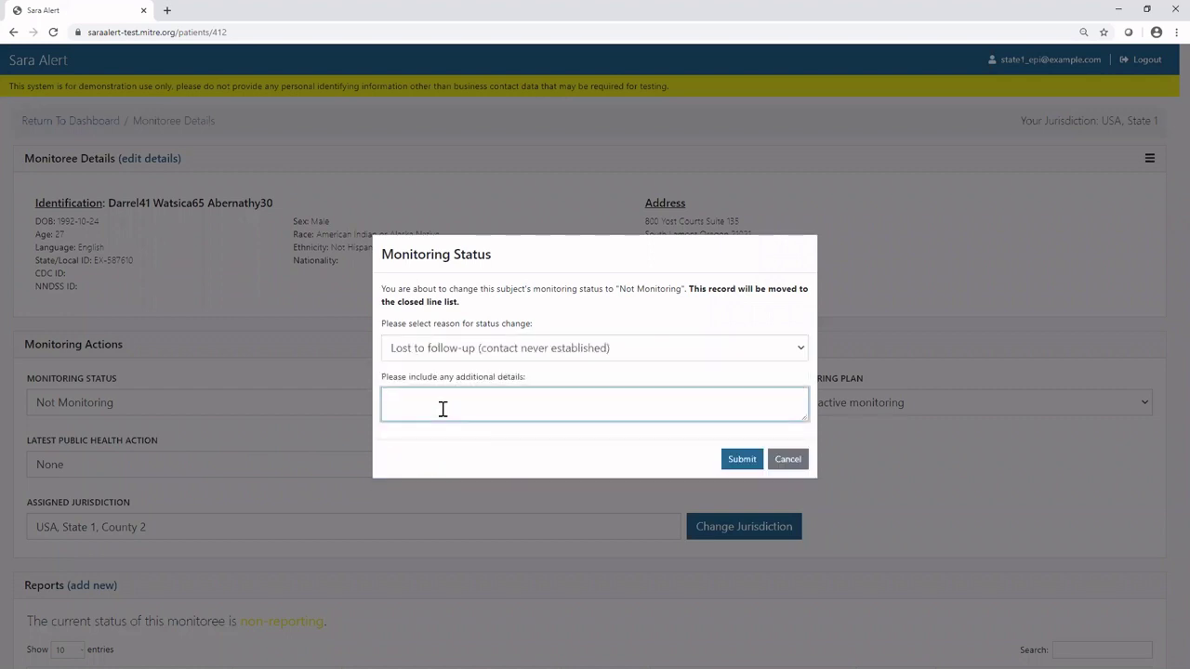
pyautogui.write('Left voicemails and sent letter')
pyautogui.click(742, 461)
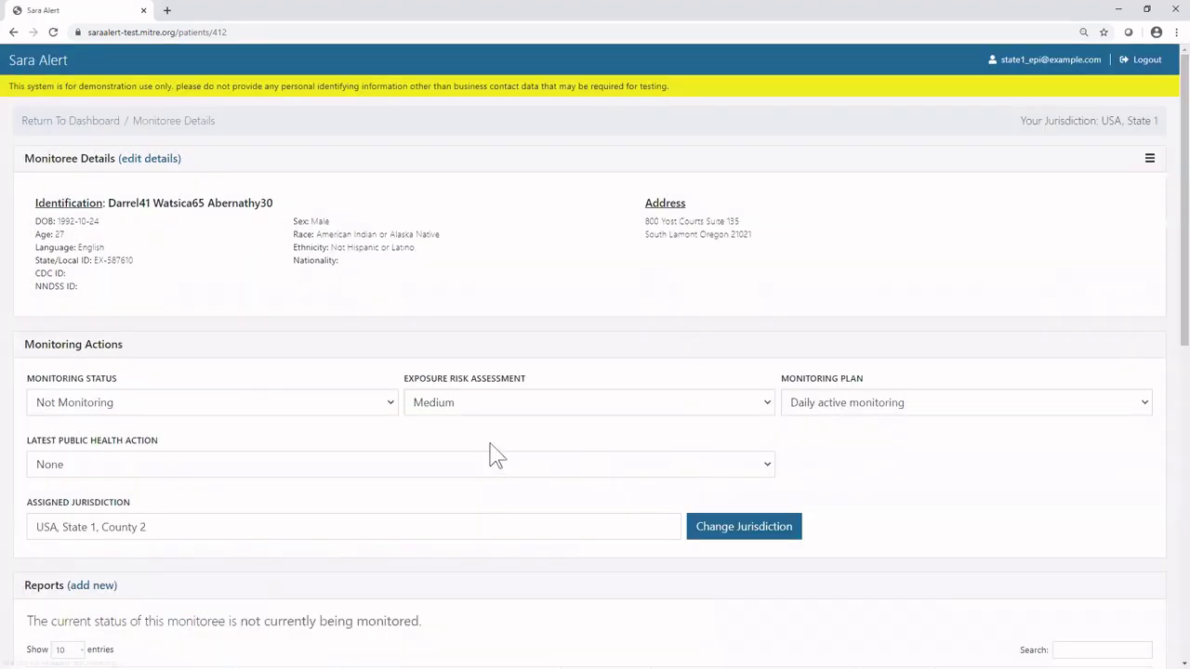
pyautogui.scroll(-3, 307, 479)
pyautogui.scroll(-1, 270, 507)
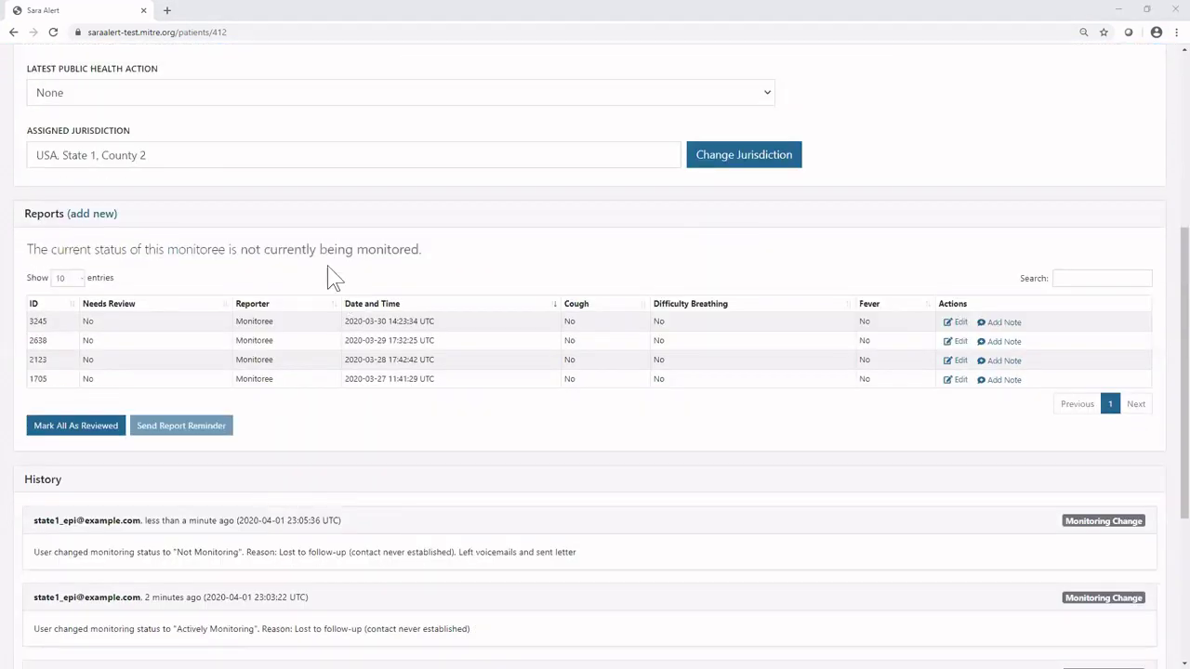
# Return the closed monitoree's monitoring status to Actively Monitoring and submit the change.
pyautogui.scroll(2, 330, 278)
pyautogui.click(223, 223)
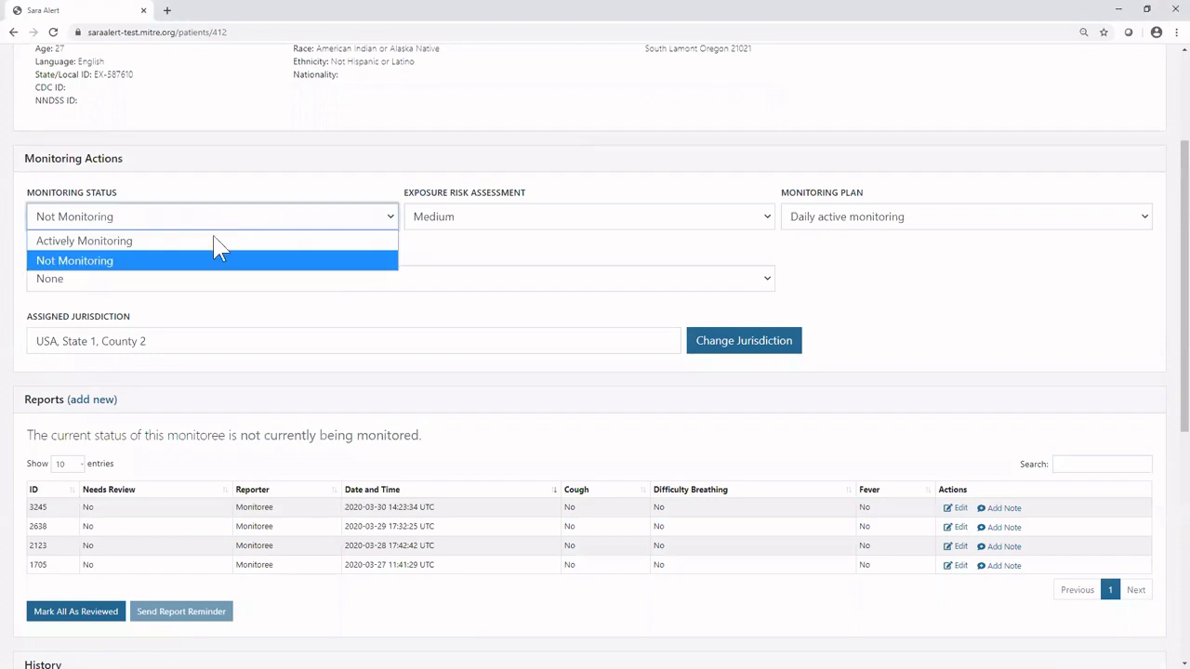
pyautogui.click(220, 240)
pyautogui.click(741, 433)
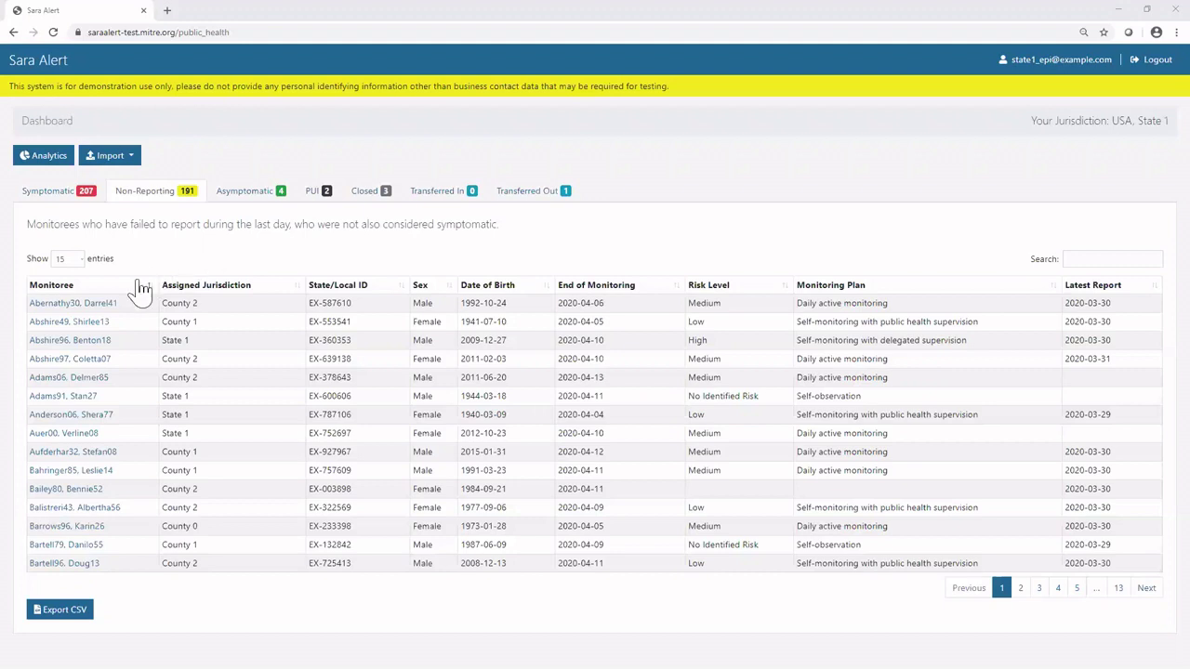
# Add a new daily report with Cough and Fever for the first monitoree in the Non-Reporting line list.
pyautogui.click(80, 308)
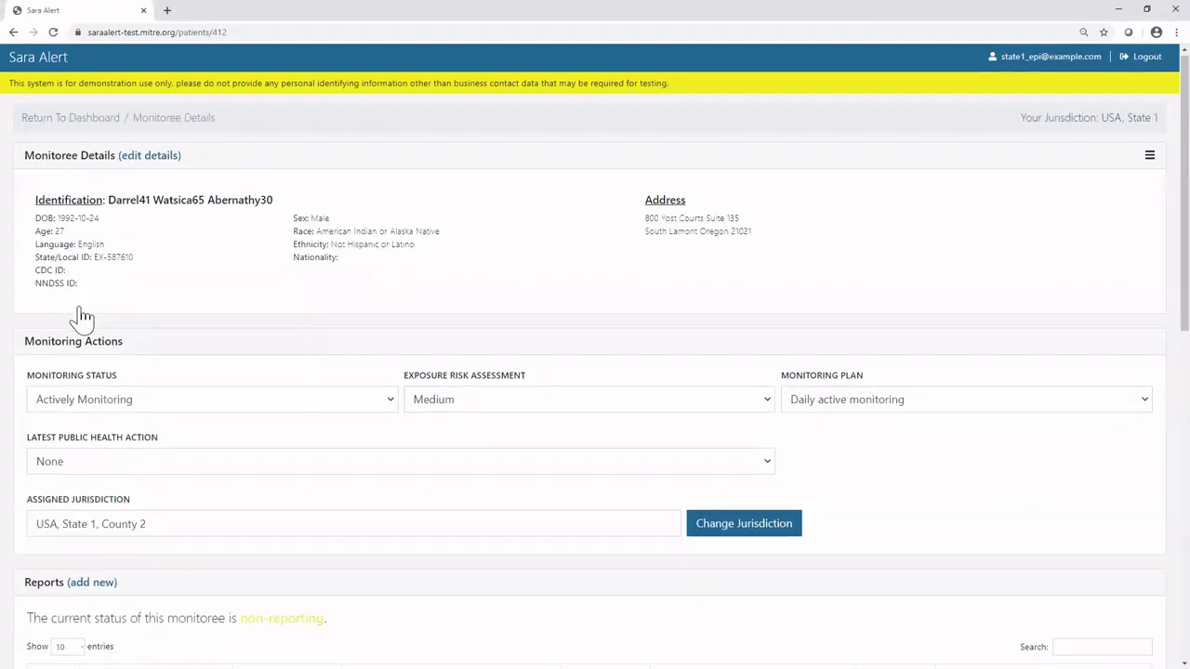
pyautogui.scroll(-3, 82, 317)
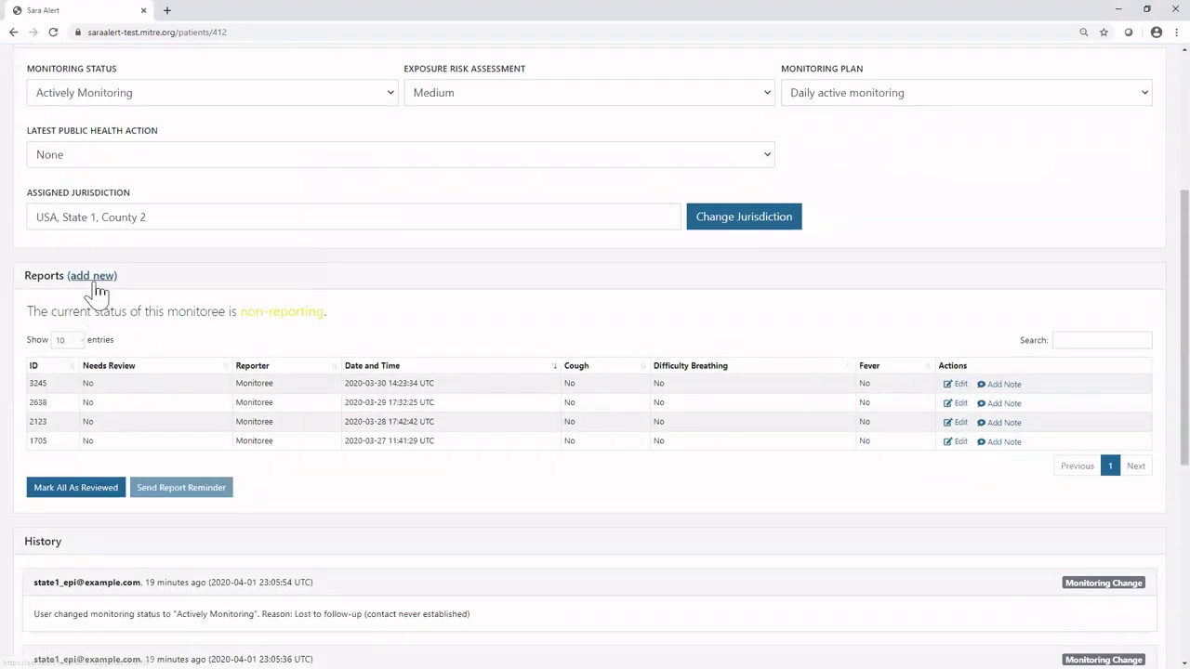
pyautogui.click(95, 283)
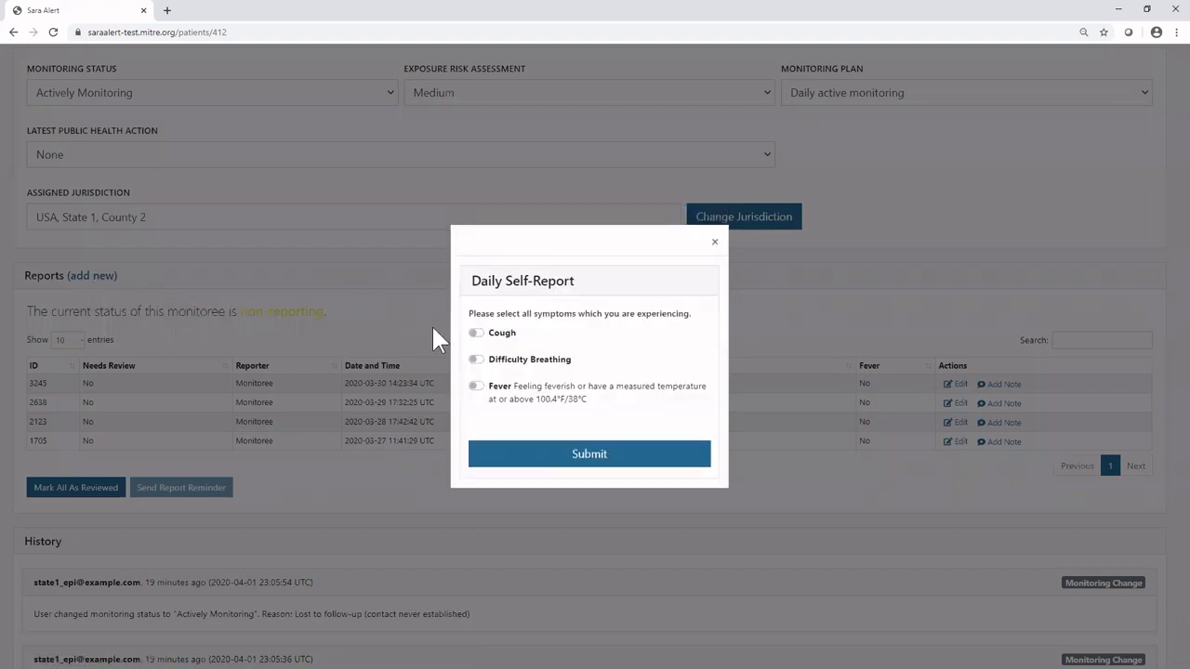
pyautogui.click(475, 332)
pyautogui.click(477, 387)
pyautogui.click(553, 464)
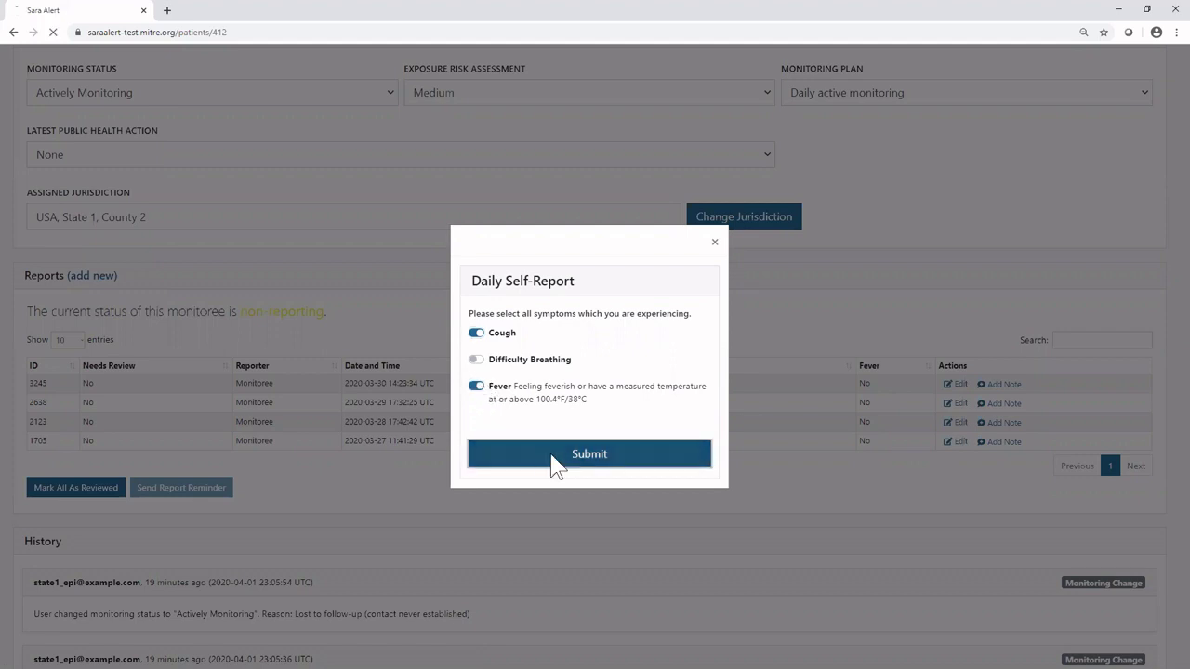
pyautogui.scroll(-2, 553, 463)
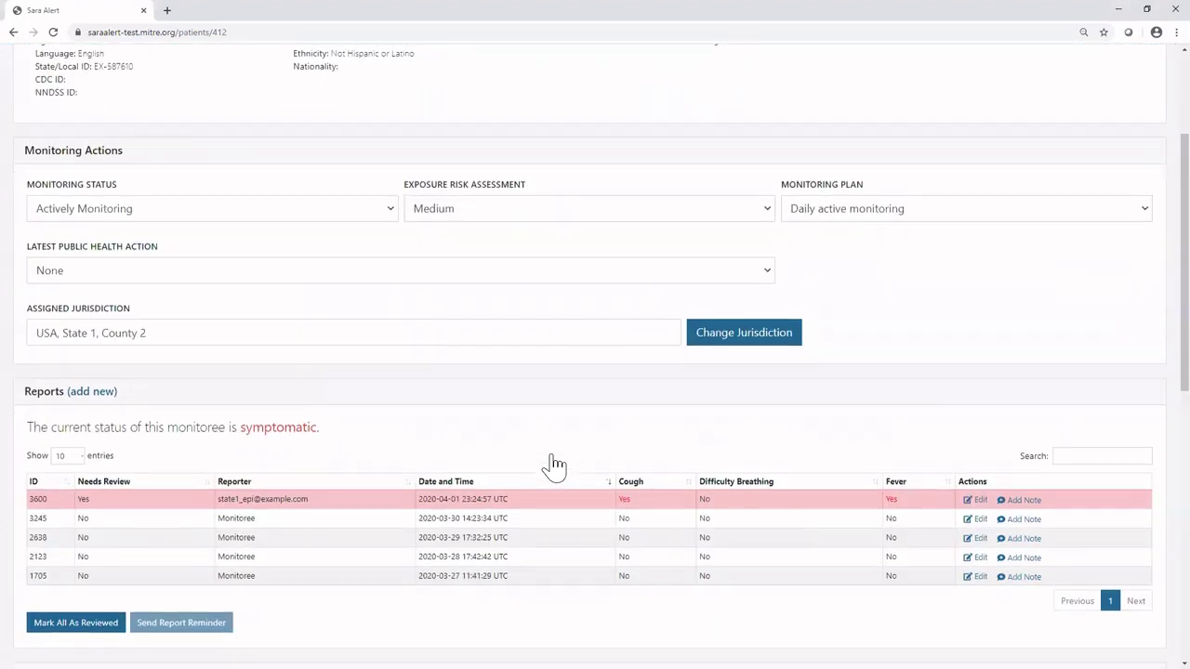
pyautogui.scroll(-1, 553, 464)
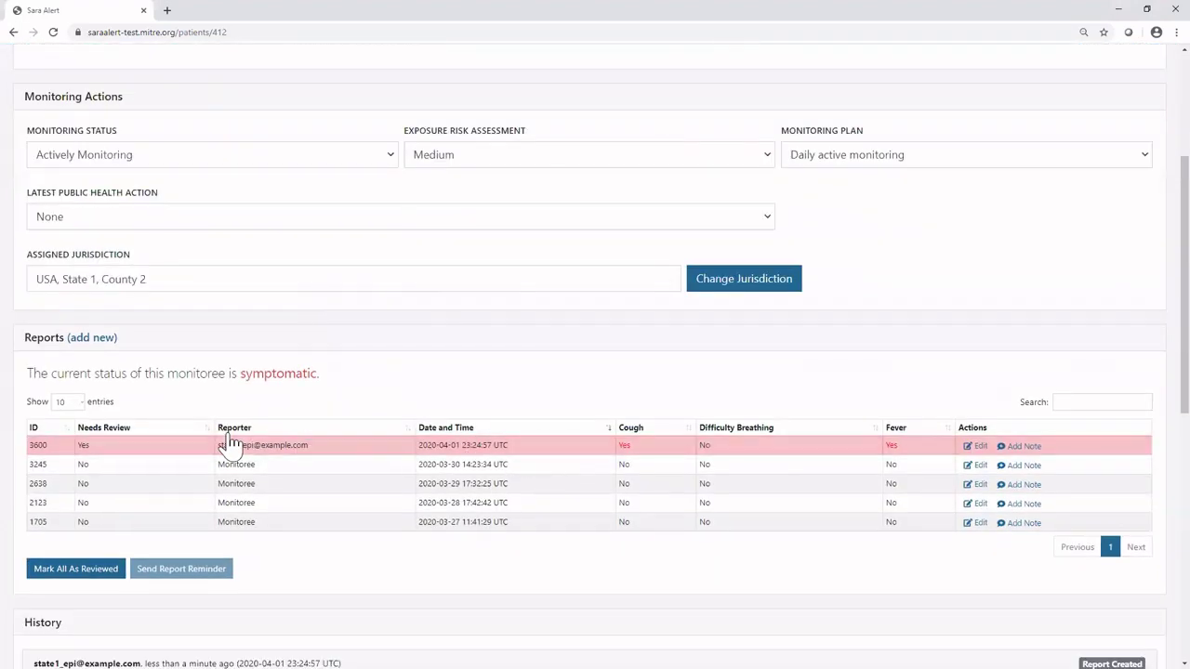